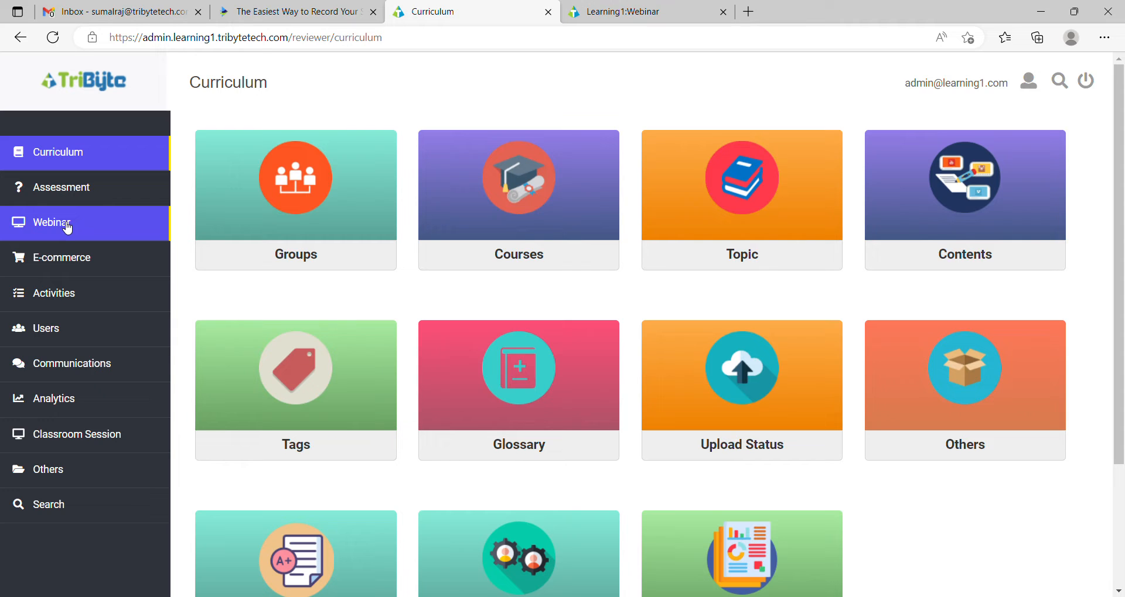
# Open the Webinar section and look over the active sessions calendar and the list of all webinars
pyautogui.click(67, 229)
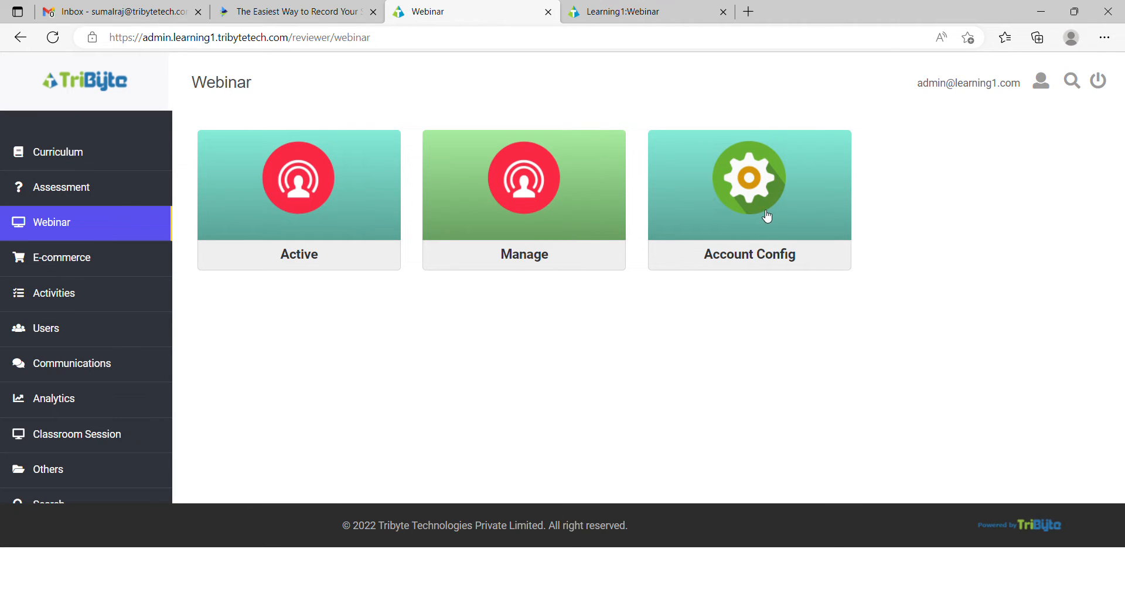
pyautogui.click(299, 205)
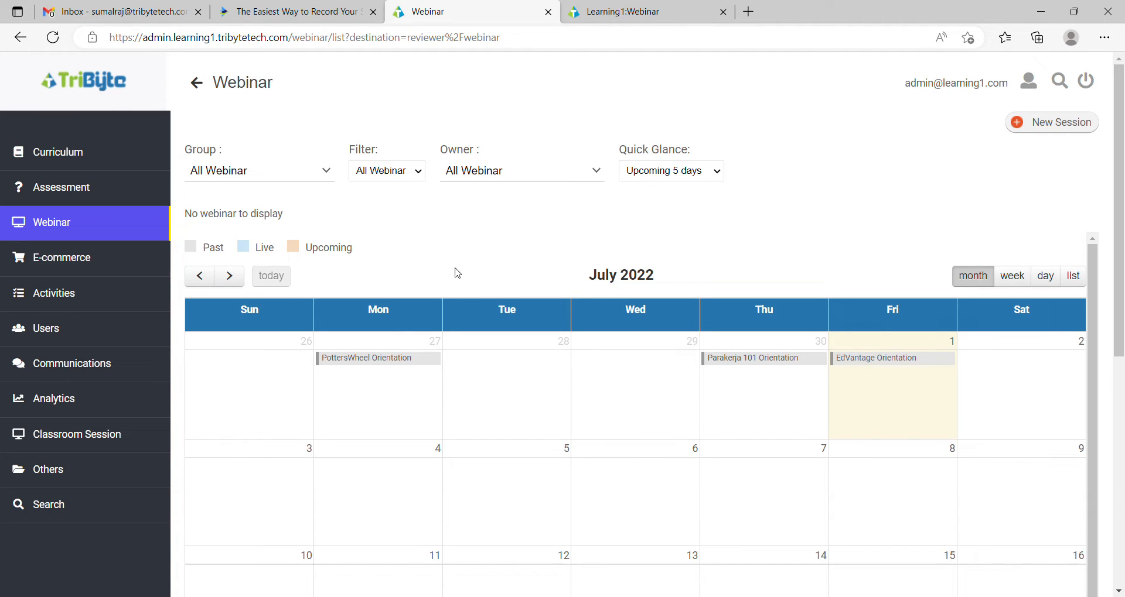
pyautogui.click(202, 86)
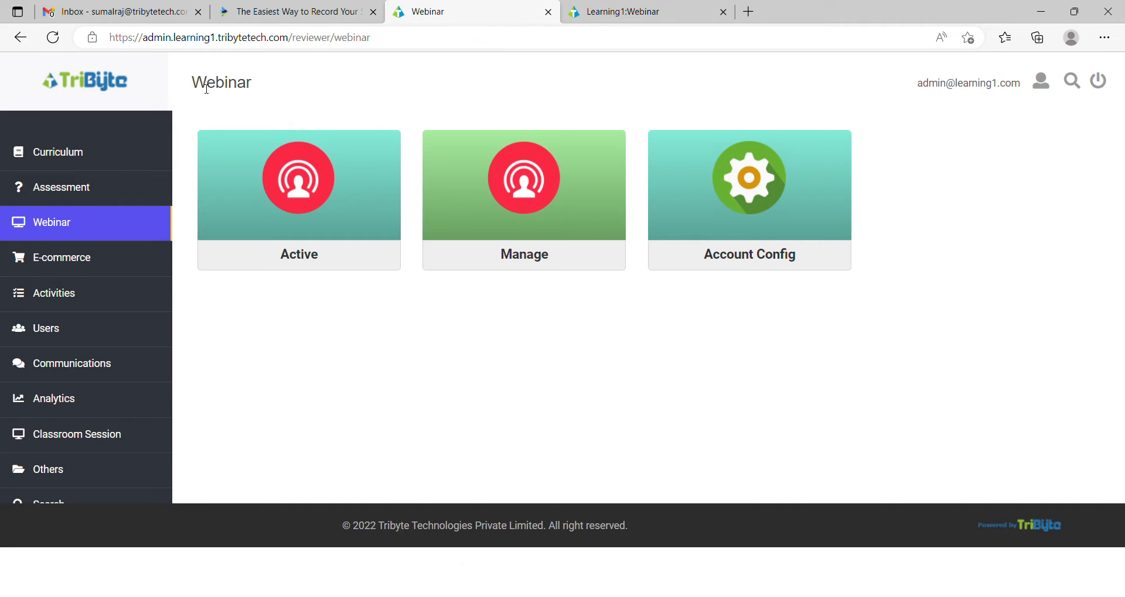
pyautogui.click(562, 185)
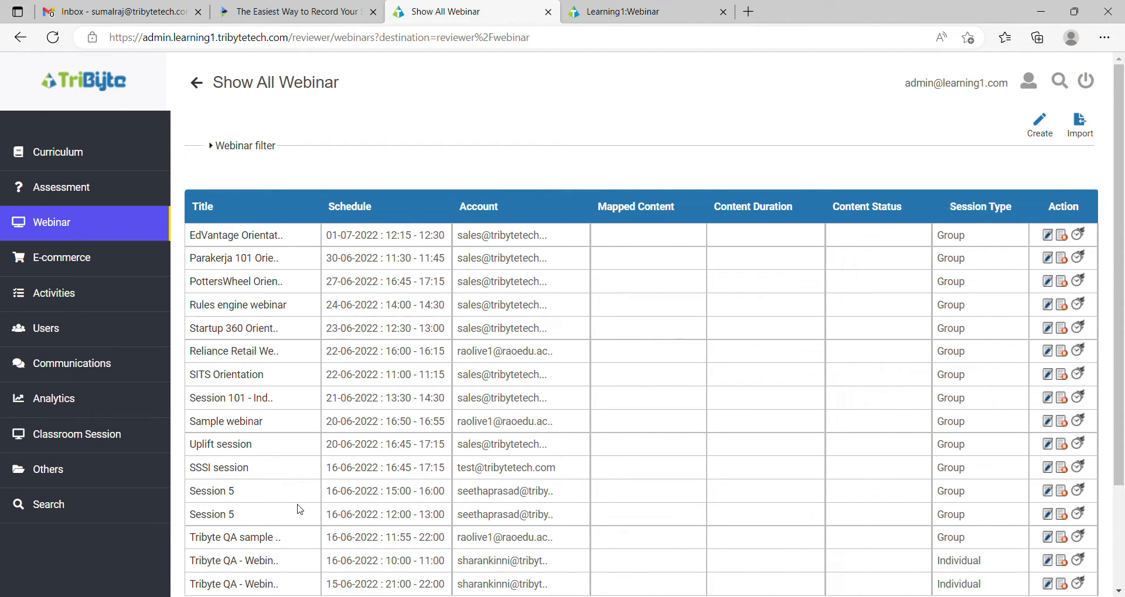
pyautogui.click(200, 84)
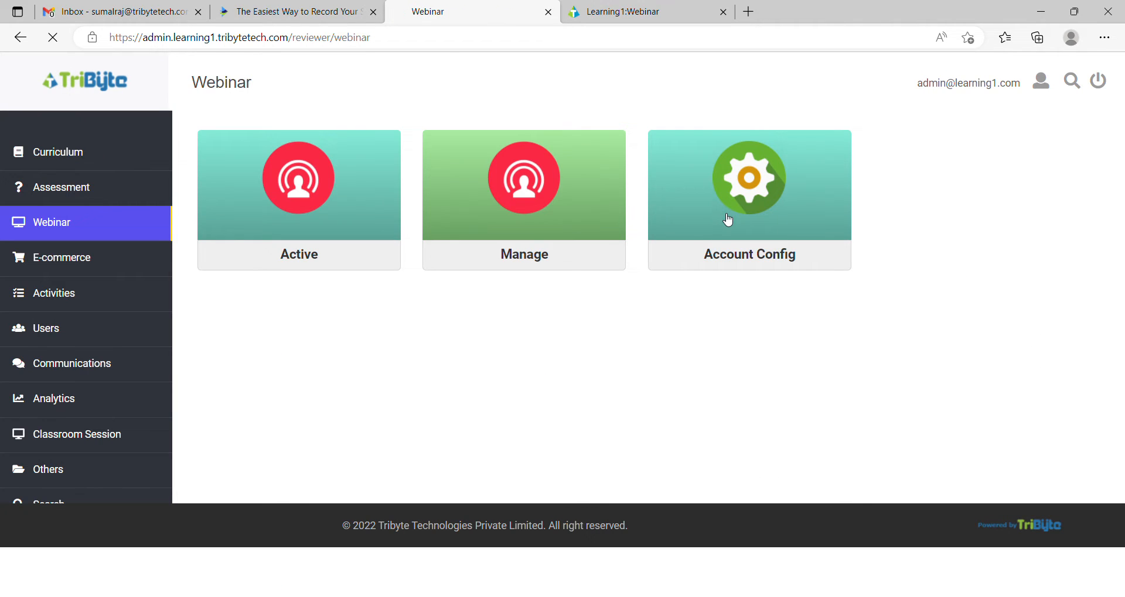
# Review the webinar account configuration, including the account type, the accounts and the faculty access list
pyautogui.click(727, 219)
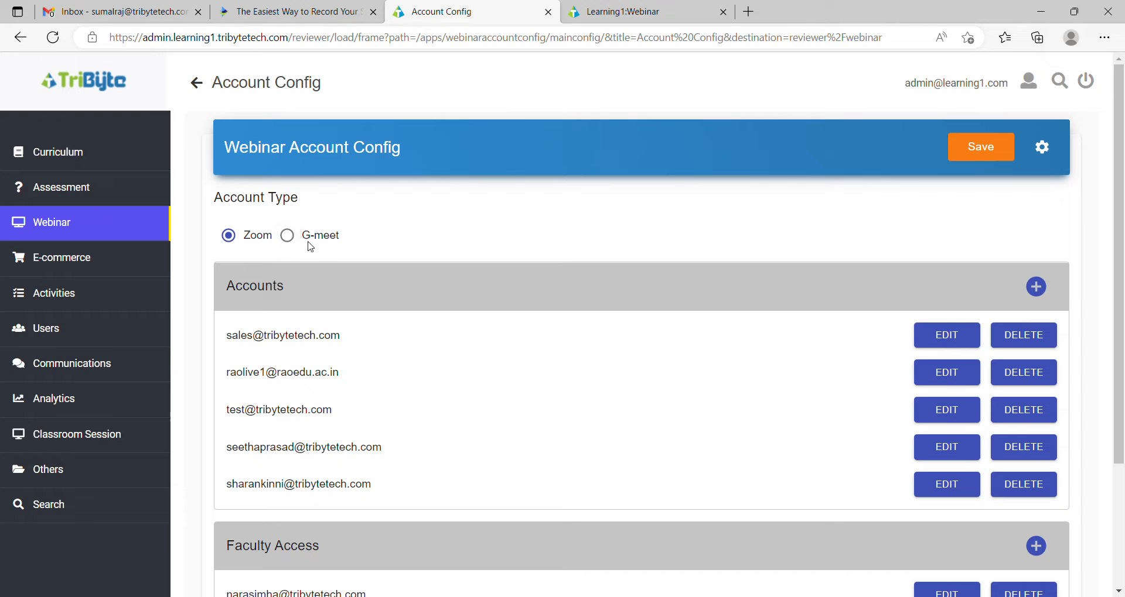
pyautogui.scroll(-1, 304, 322)
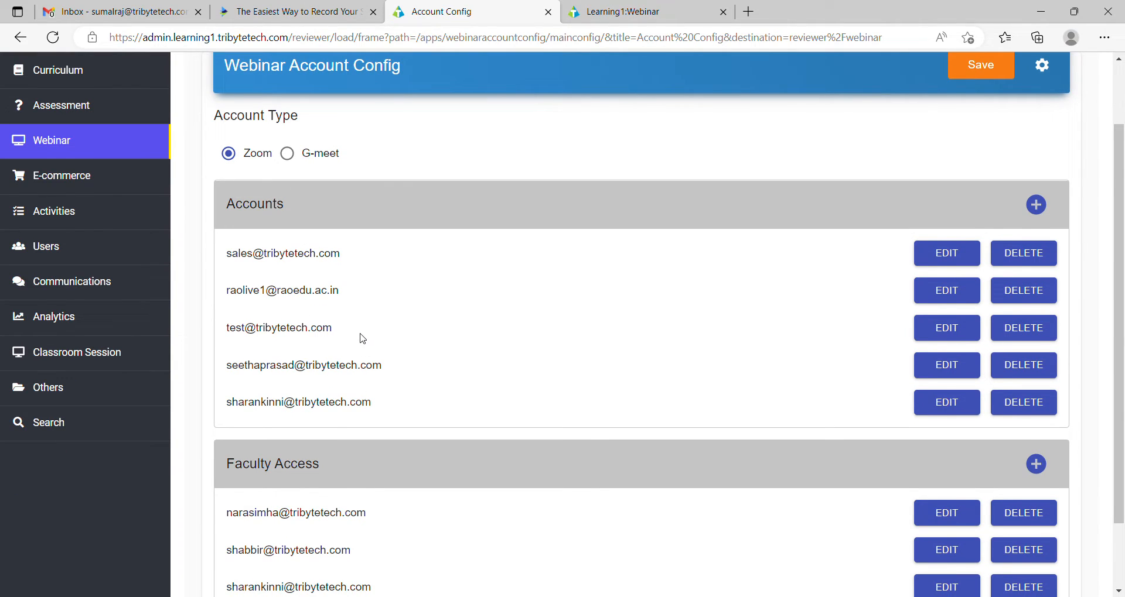
pyautogui.scroll(-1, 359, 337)
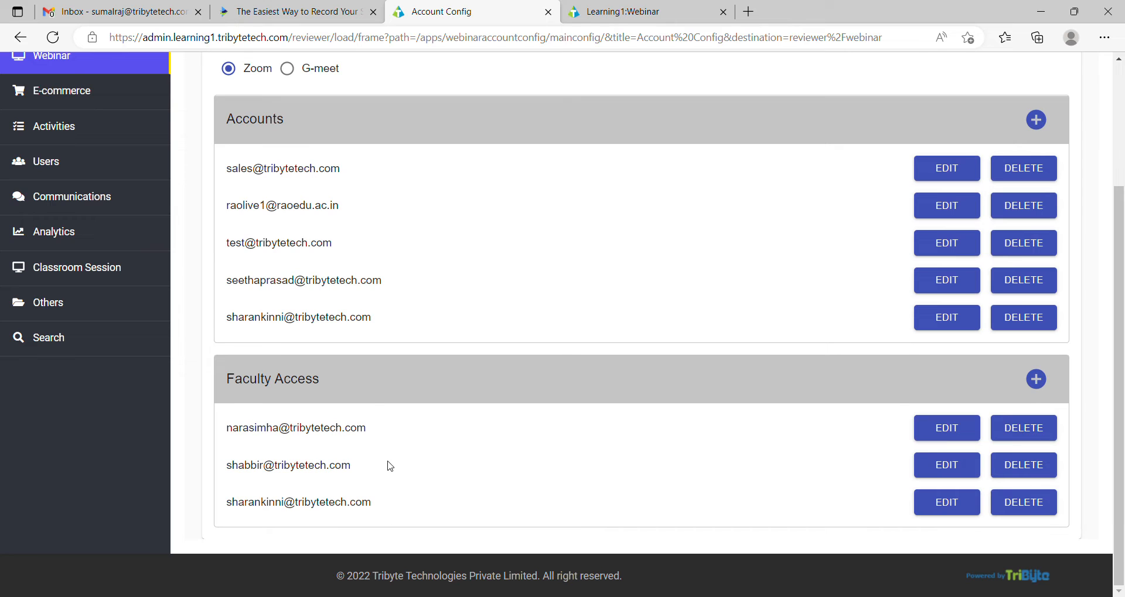
pyautogui.scroll(2, 469, 226)
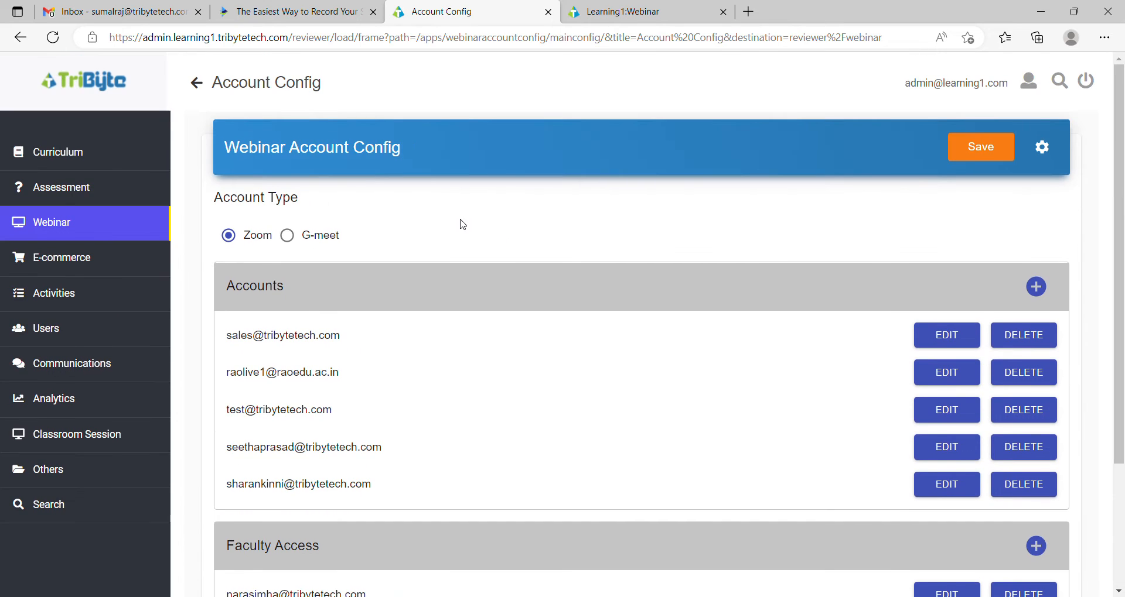
pyautogui.click(198, 84)
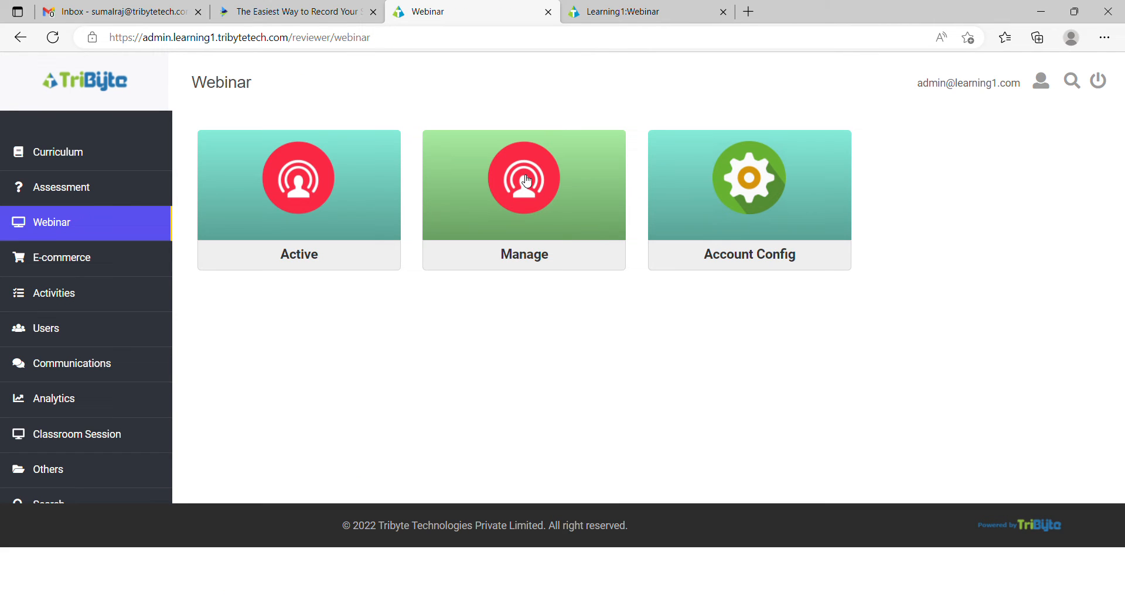
# From the webinar management list, look at the import page for new webinars and close it again
pyautogui.click(526, 181)
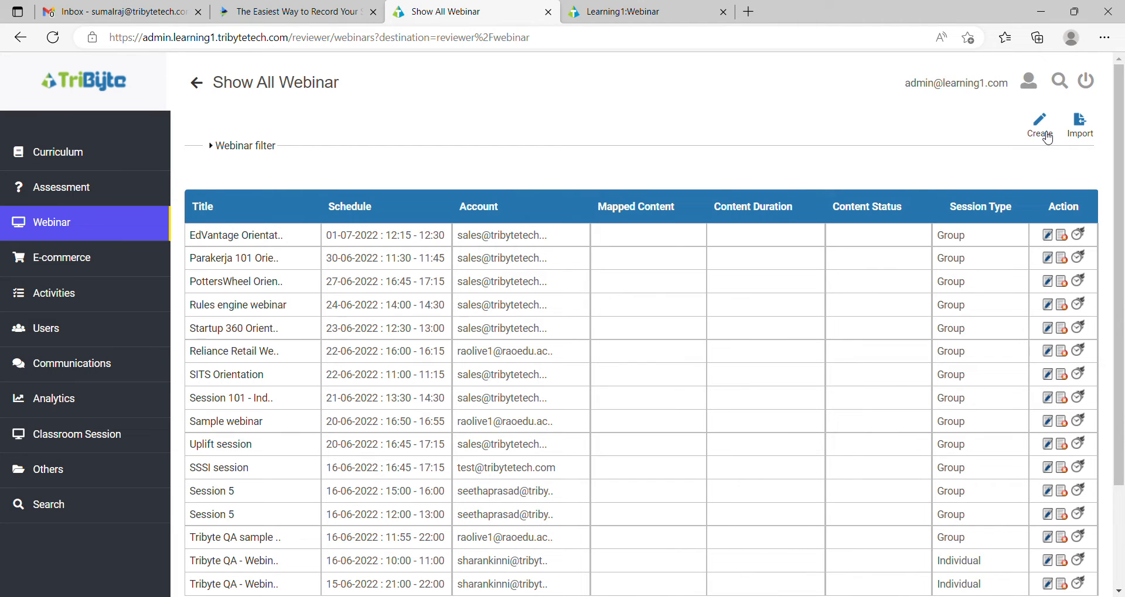
pyautogui.click(1086, 133)
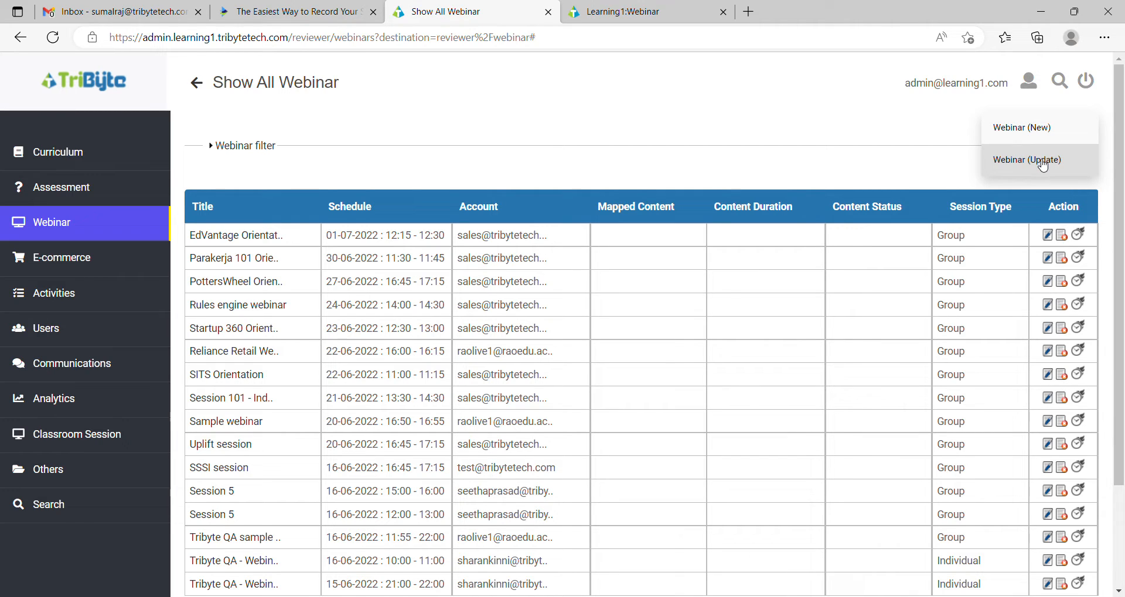
pyautogui.click(1041, 141)
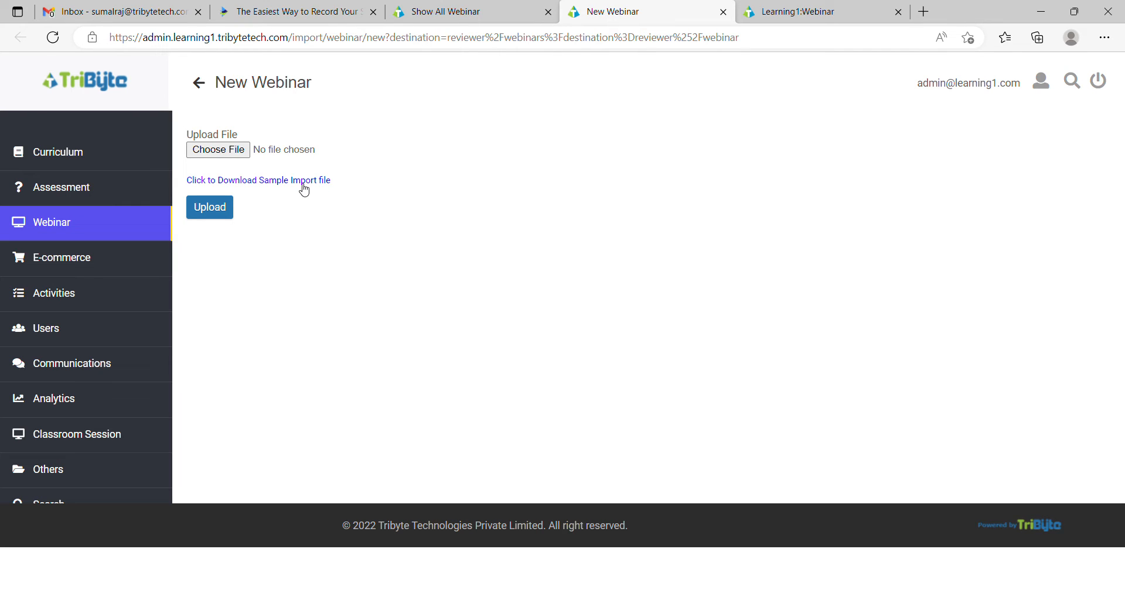
pyautogui.click(723, 11)
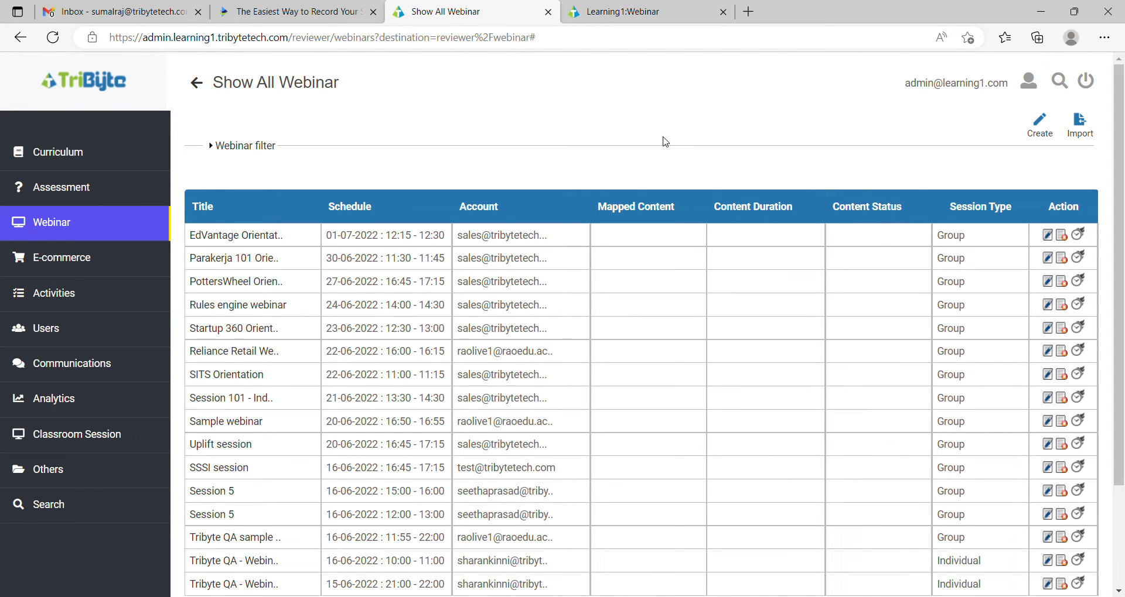
# Start a new webinar titled "Tribyte Sample" and assign it to the Content group and its Content Simple subgroup
pyautogui.click(1043, 140)
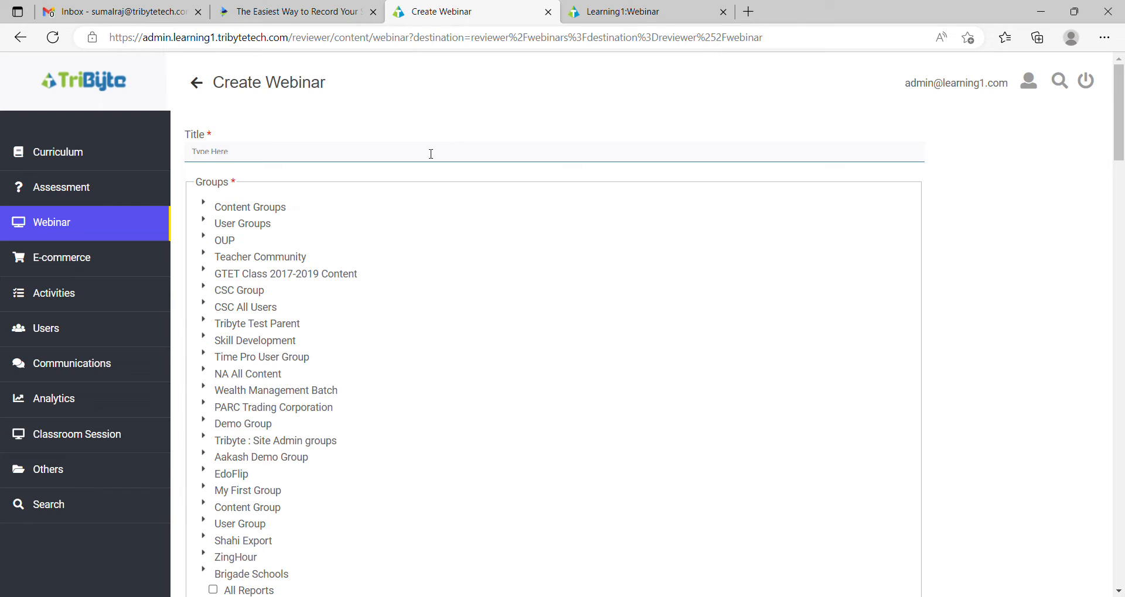
pyautogui.write('Tribyte Sample')
pyautogui.scroll(-8, 384, 384)
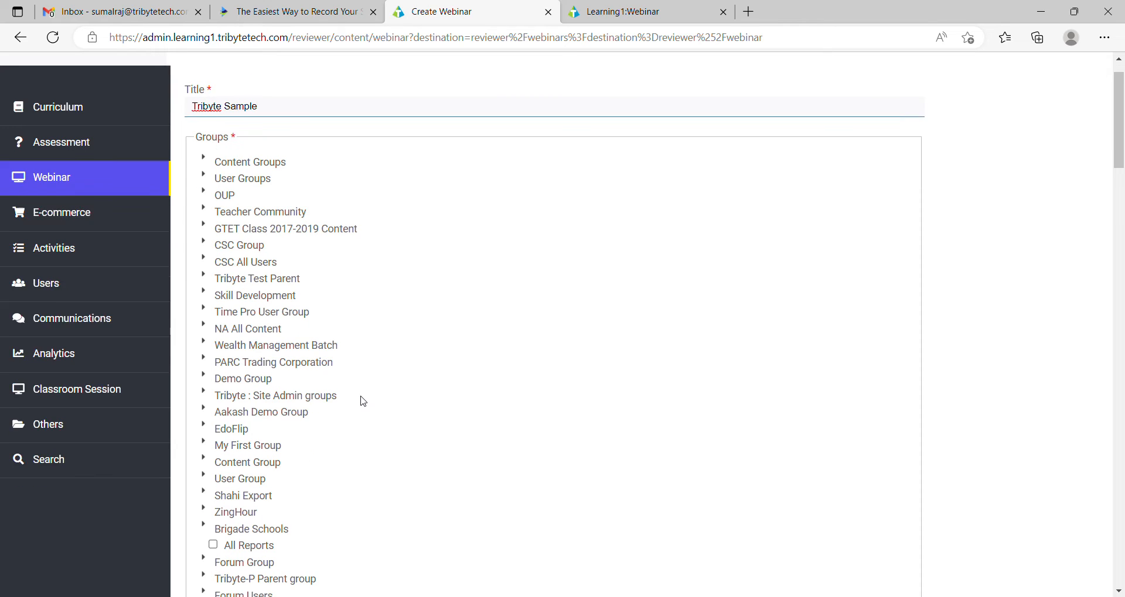
pyautogui.scroll(-10, 362, 402)
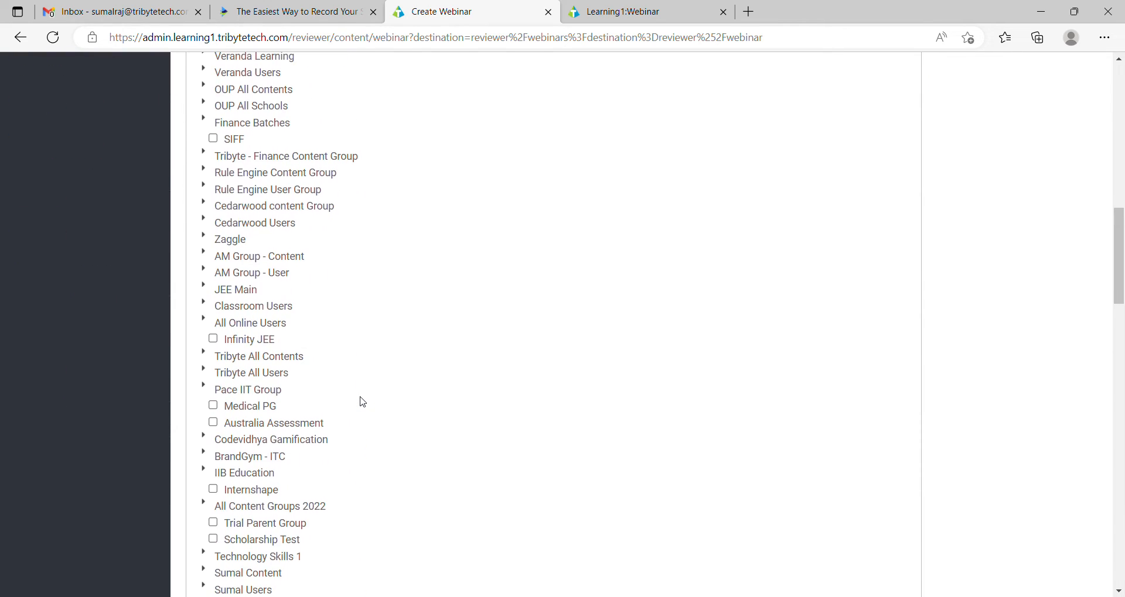
pyautogui.click(204, 326)
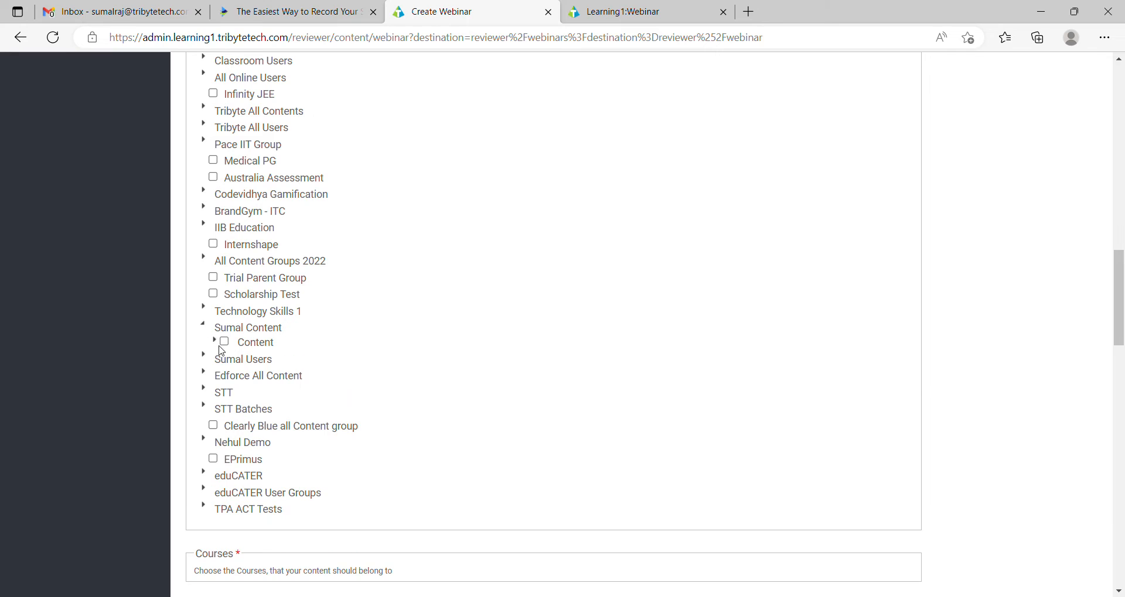
pyautogui.click(223, 343)
pyautogui.click(215, 340)
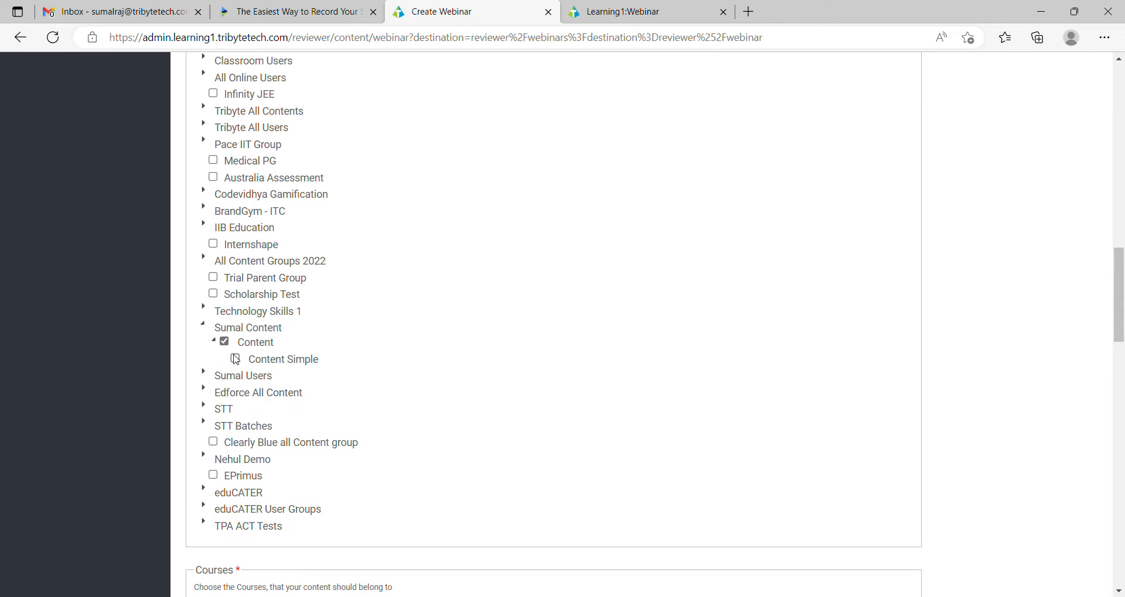
pyautogui.click(235, 359)
pyautogui.scroll(13, 291, 326)
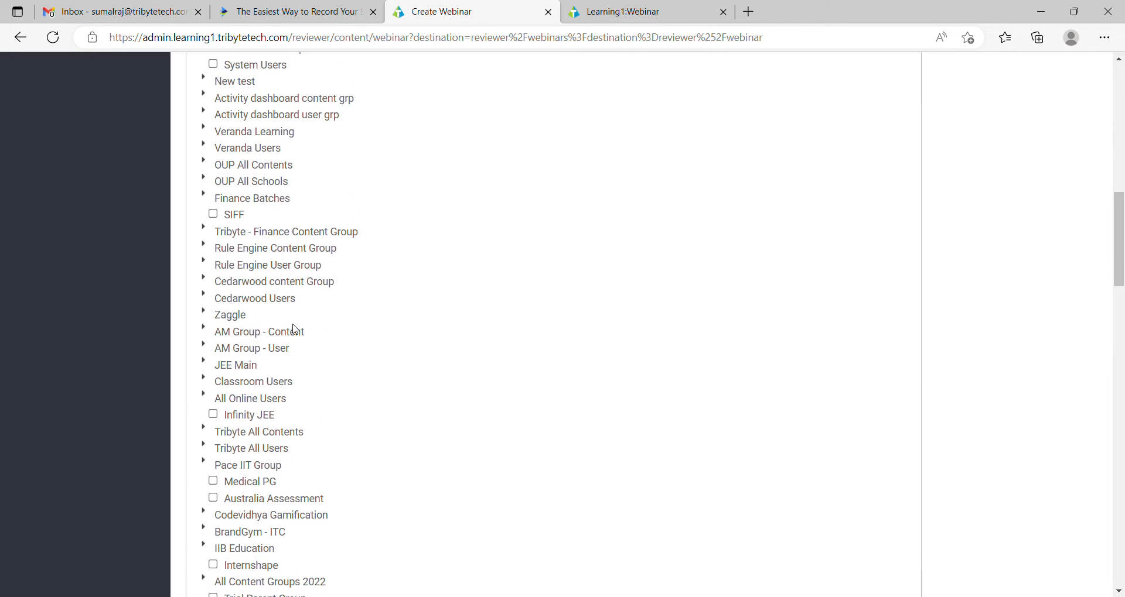
pyautogui.scroll(3, 284, 328)
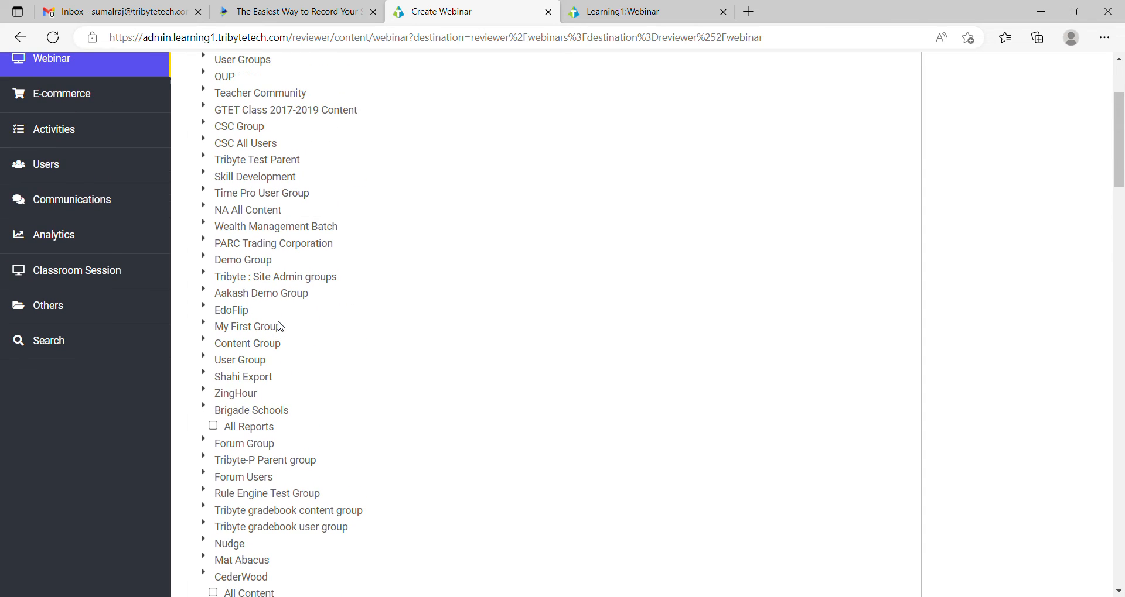
pyautogui.click(204, 374)
pyautogui.click(224, 393)
# Assign the webinar to the courses Me as a Team Member, Me as a Supervisor and Me as a Person_V1
pyautogui.scroll(-20, 373, 401)
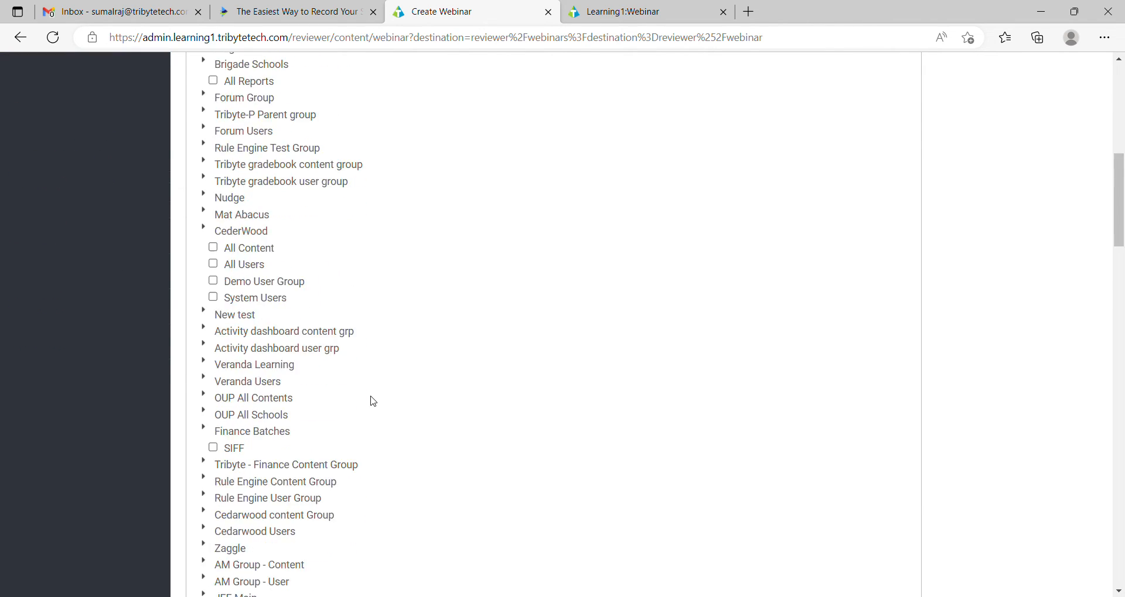
pyautogui.scroll(1, 375, 402)
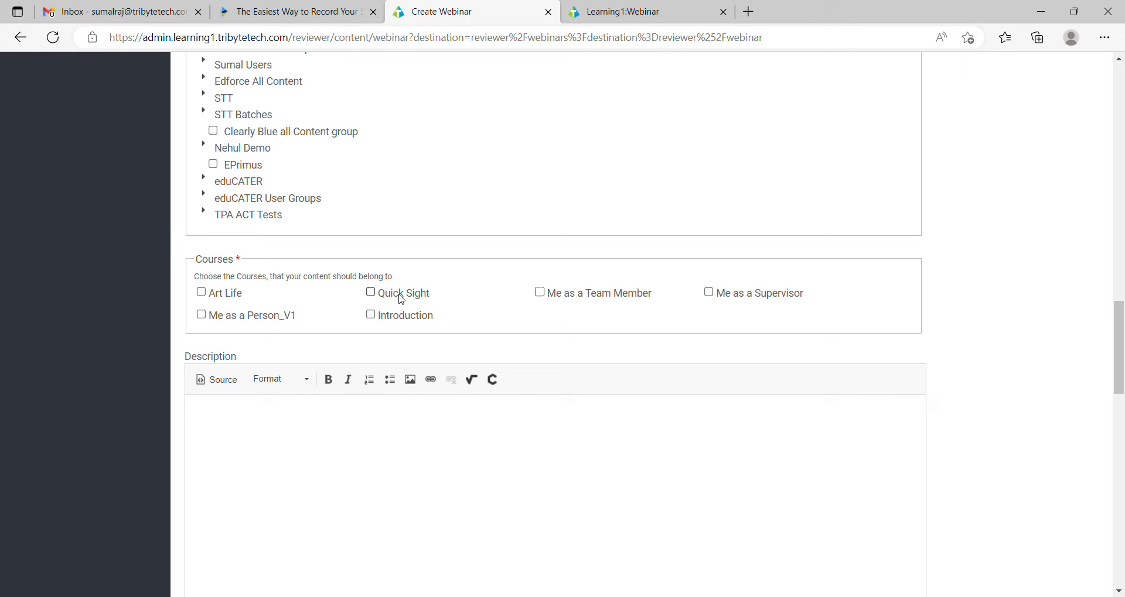
pyautogui.click(576, 298)
pyautogui.click(725, 297)
pyautogui.click(237, 318)
# Enter "This is a sample live class" as the webinar description
pyautogui.scroll(-1, 311, 381)
pyautogui.click(295, 363)
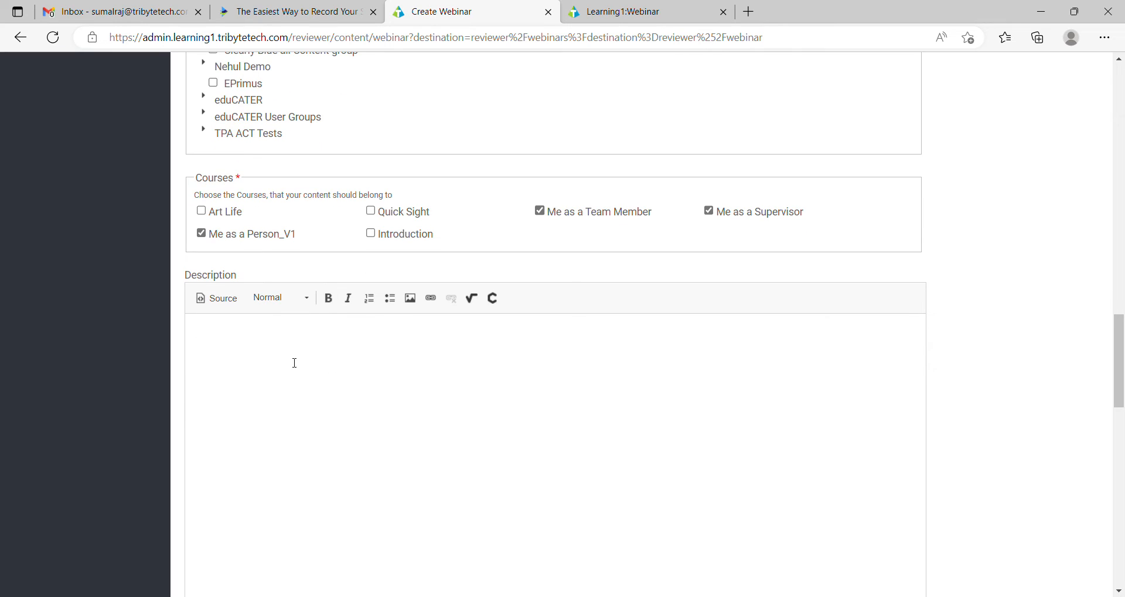
pyautogui.write('This is a sapl')
pyautogui.press('BackSpace')
pyautogui.press('BackSpace')
pyautogui.press('BackSpace')
pyautogui.write('mple live class')
# Examine the webinar form's provider, password, meeting ID, owner, session type and webinar account options
pyautogui.scroll(-5, 295, 358)
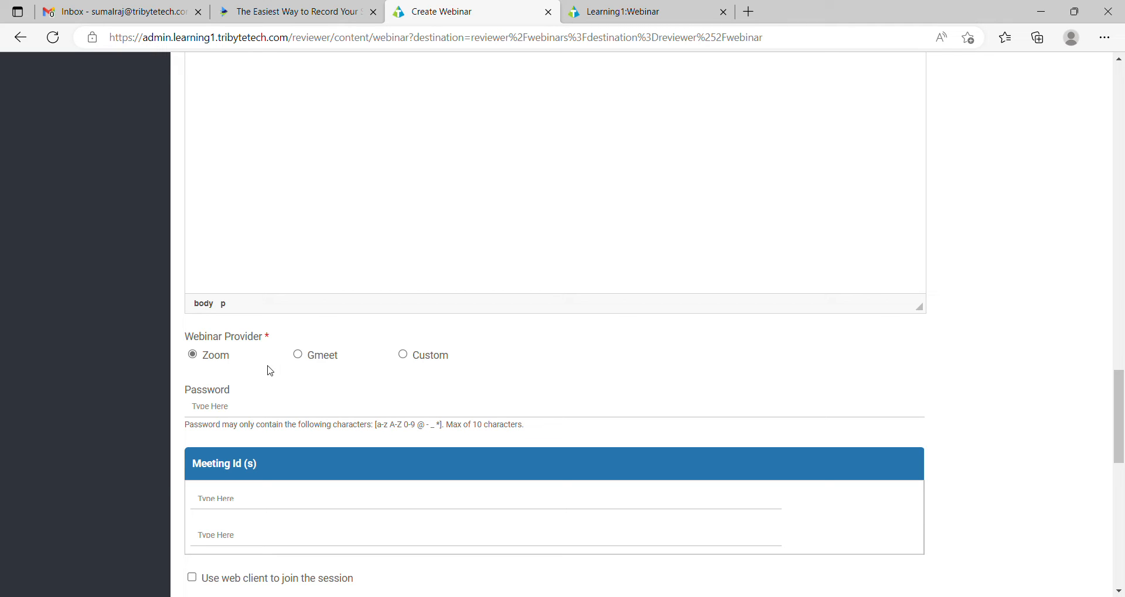
pyautogui.scroll(-1, 285, 371)
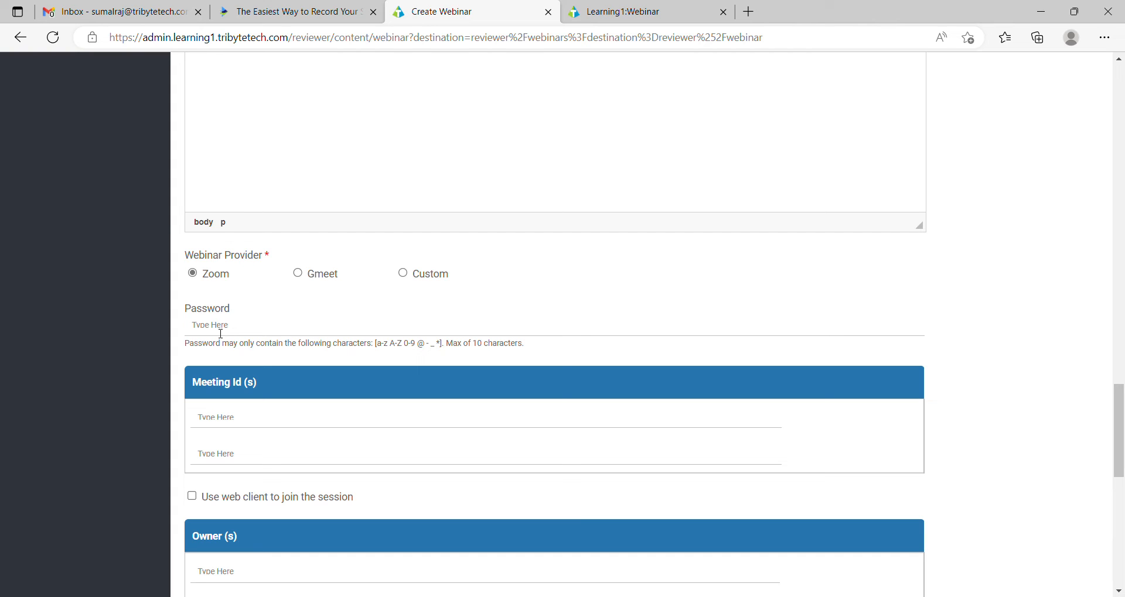
pyautogui.scroll(-3, 232, 335)
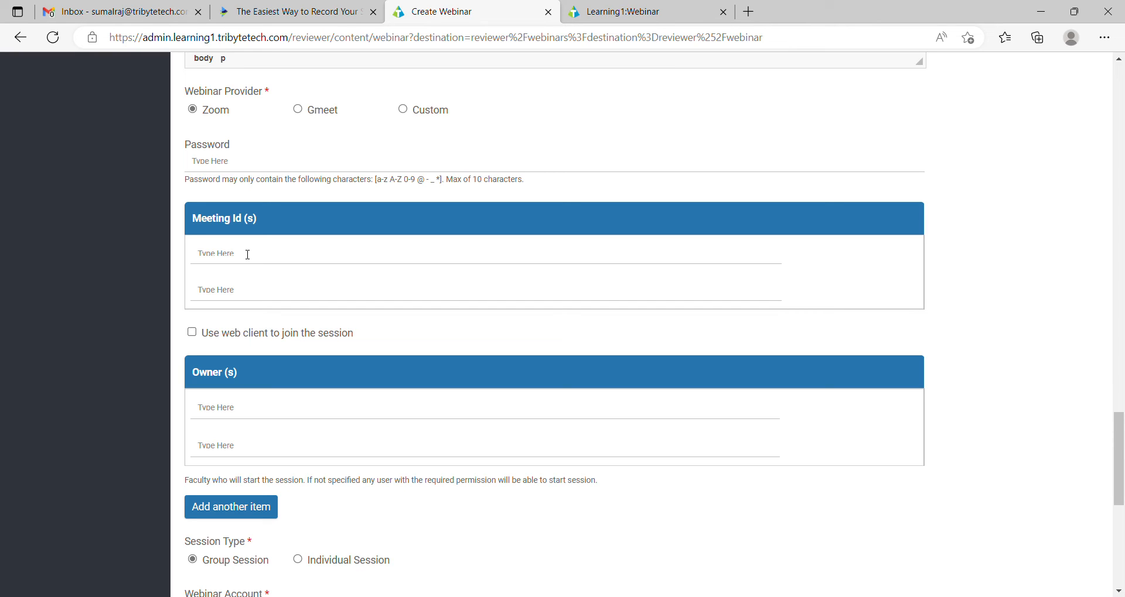
pyautogui.scroll(-3, 249, 255)
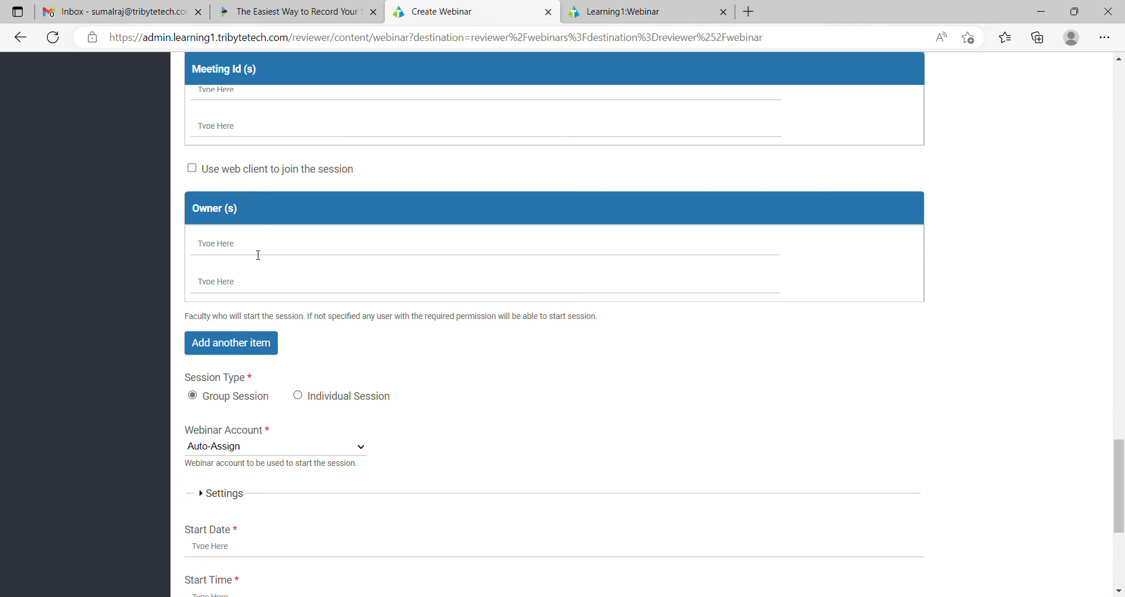
pyautogui.scroll(-3, 258, 255)
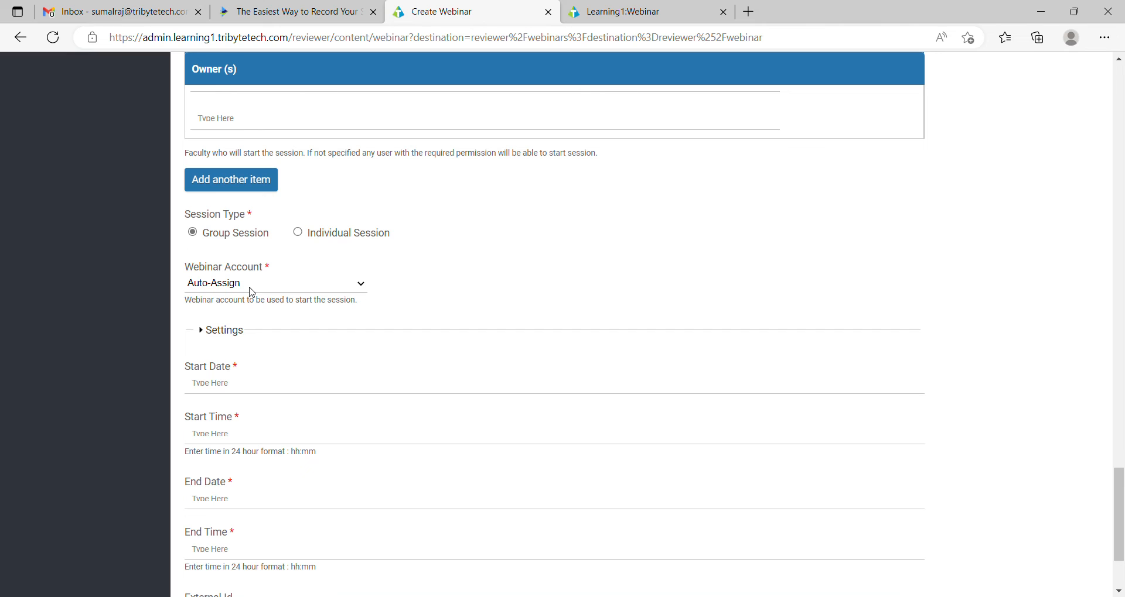
# Set the webinar to start on 01/07/2022 at 17:30
pyautogui.scroll(-3, 256, 314)
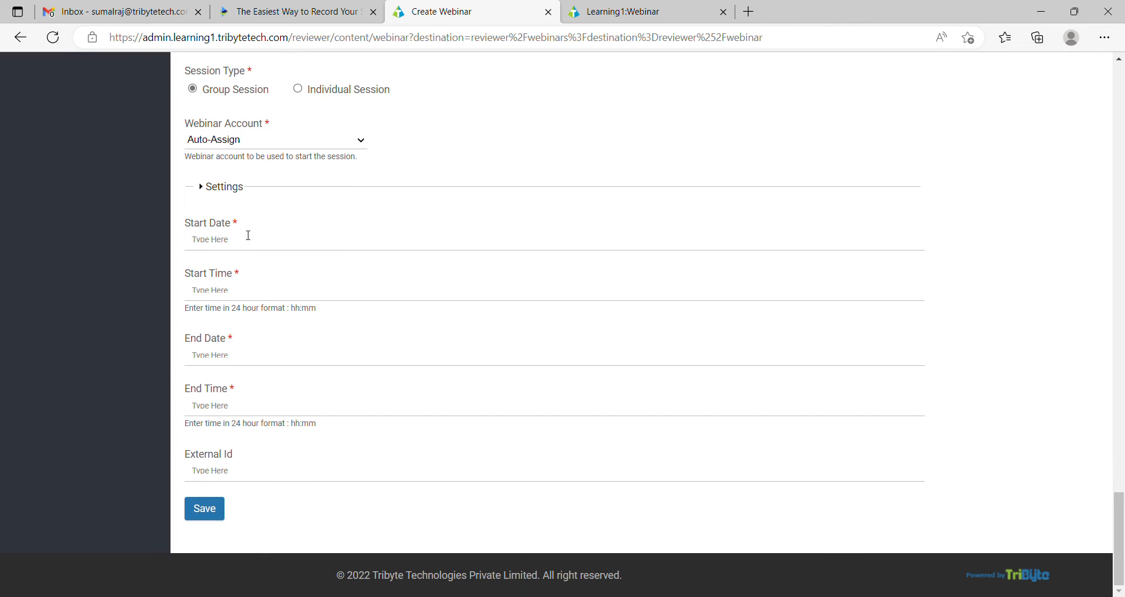
pyautogui.click(218, 249)
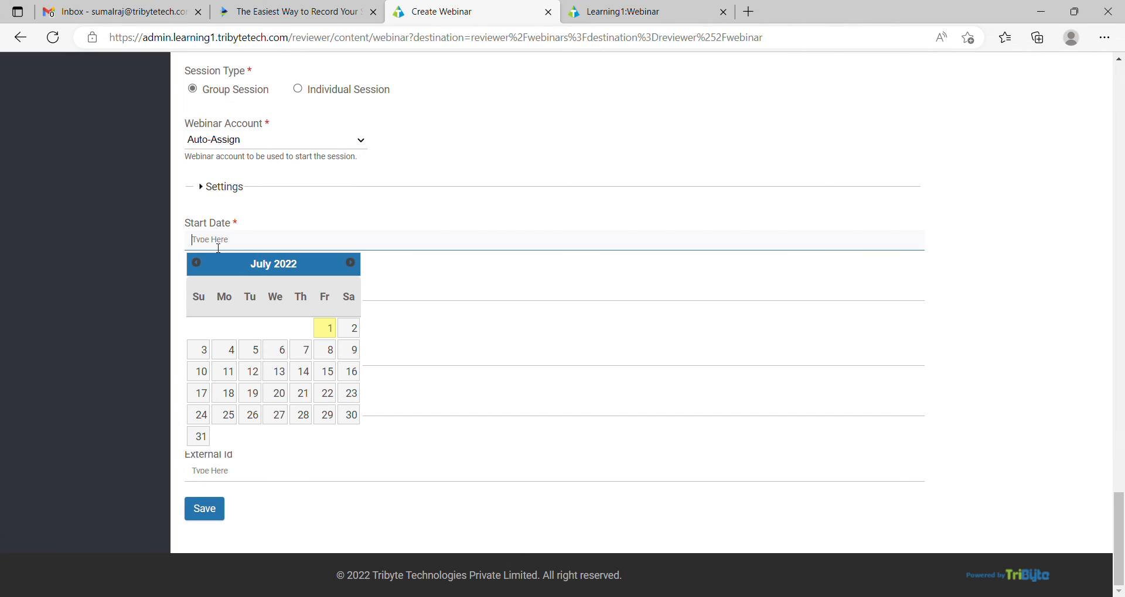
pyautogui.click(325, 327)
pyautogui.click(240, 298)
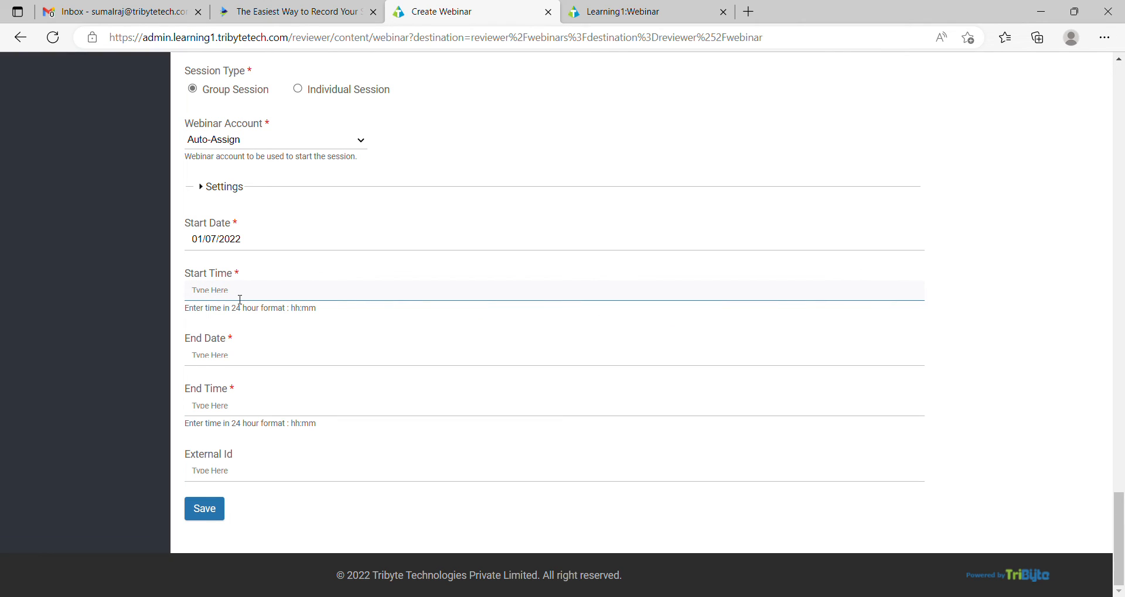
pyautogui.write('17:30')
# Set the webinar to end on 01/07/2022 at 17:40 and save it
pyautogui.click(235, 359)
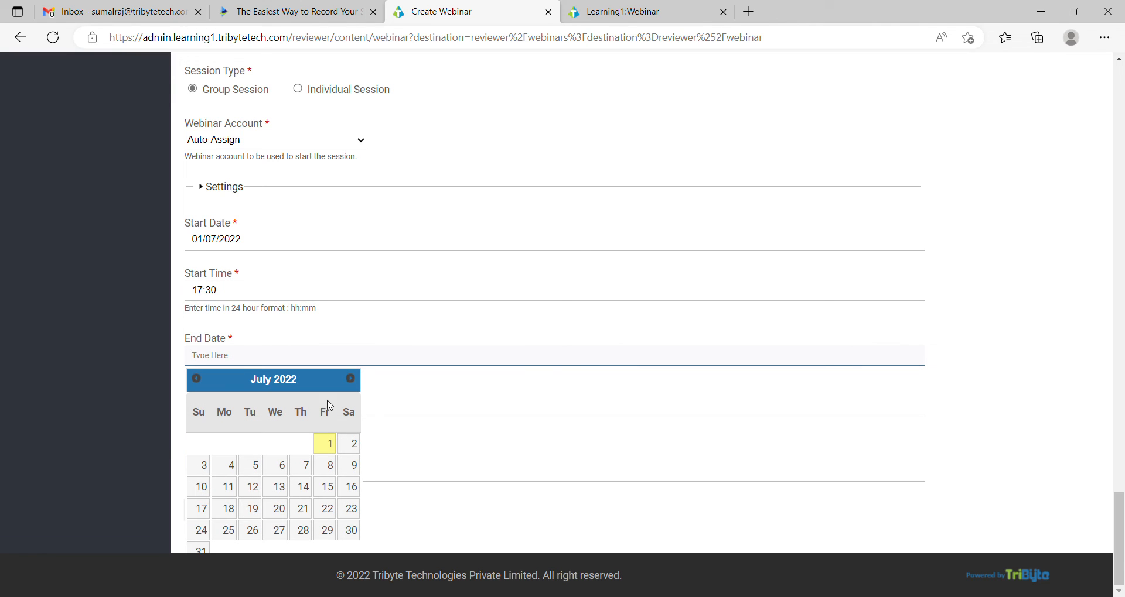
pyautogui.click(330, 444)
pyautogui.click(229, 415)
pyautogui.write('1')
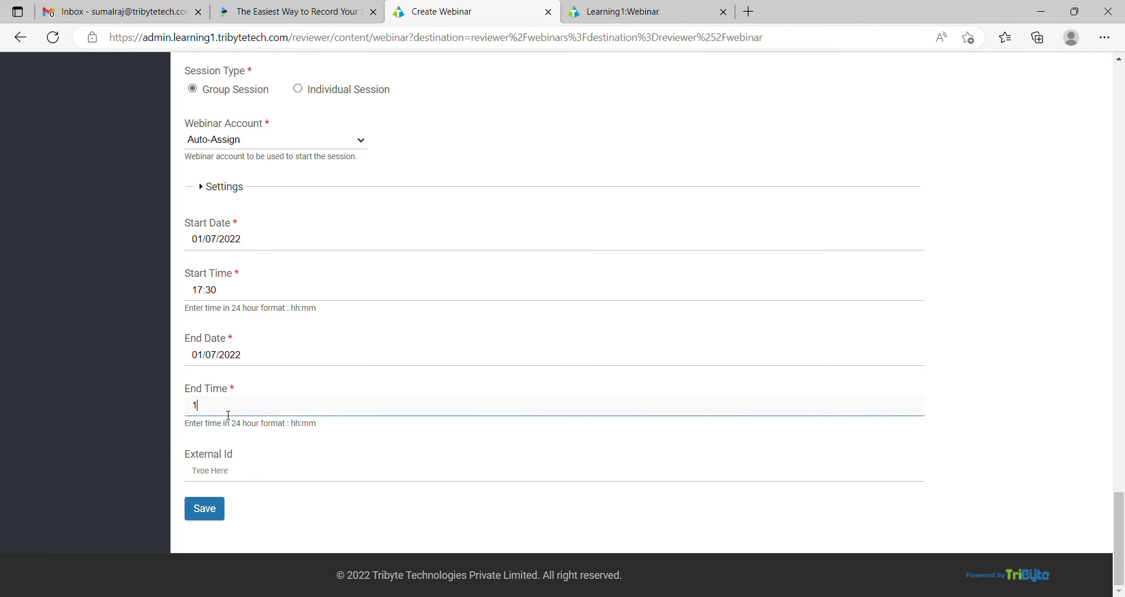
pyautogui.write('7:40')
pyautogui.click(214, 514)
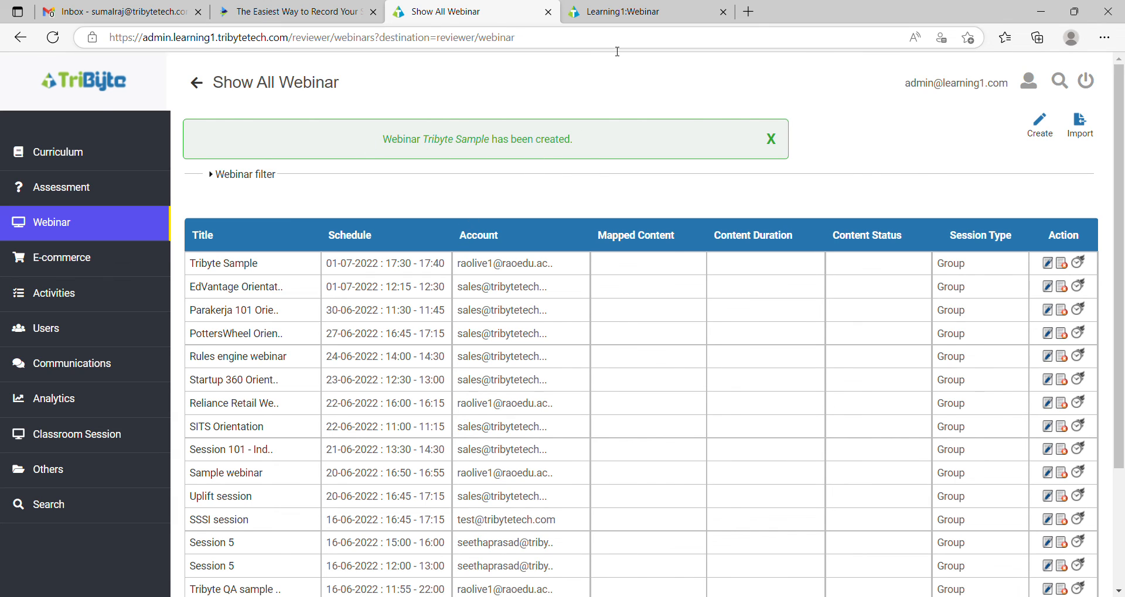
# Switch to the learner site's webinar page, reload it and check the start date of the Tribyte Sample webinar
pyautogui.click(617, 14)
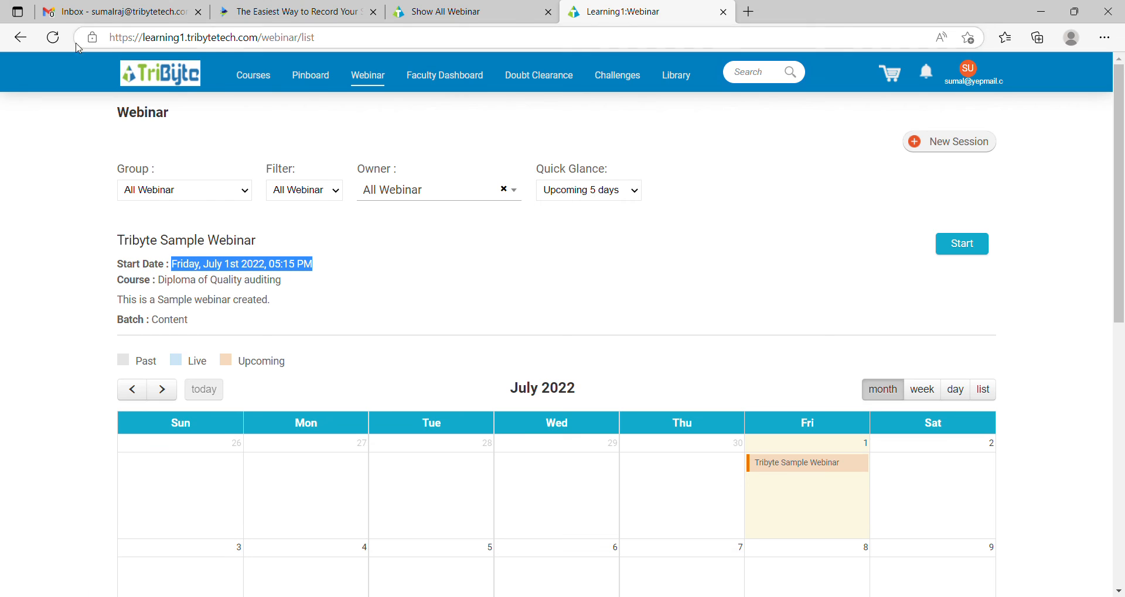
pyautogui.click(54, 38)
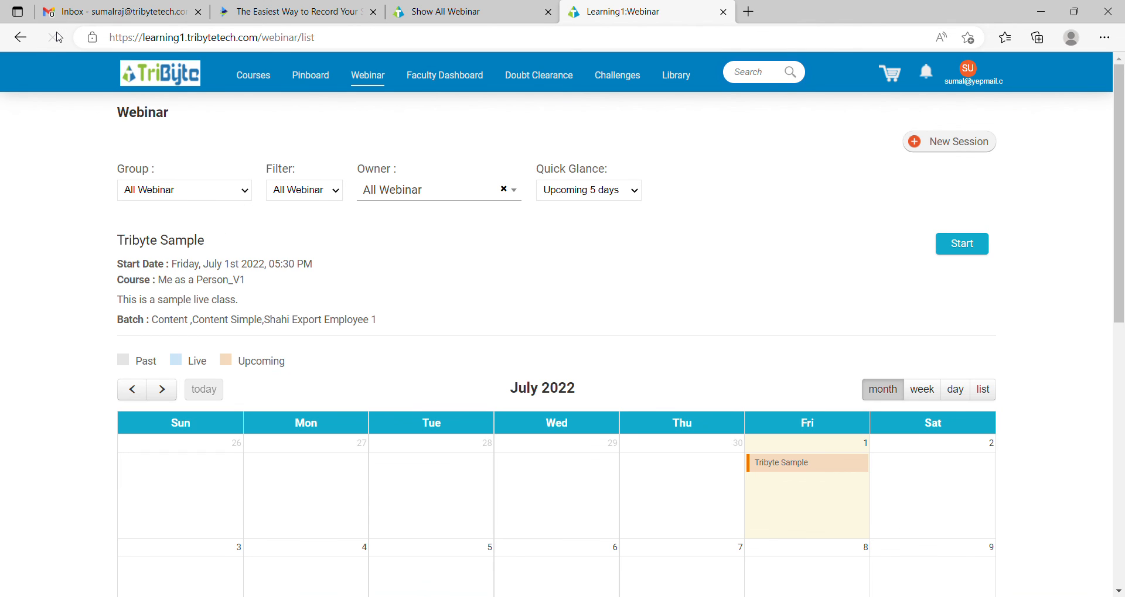
pyautogui.moveTo(108, 232); pyautogui.dragTo(322, 270)
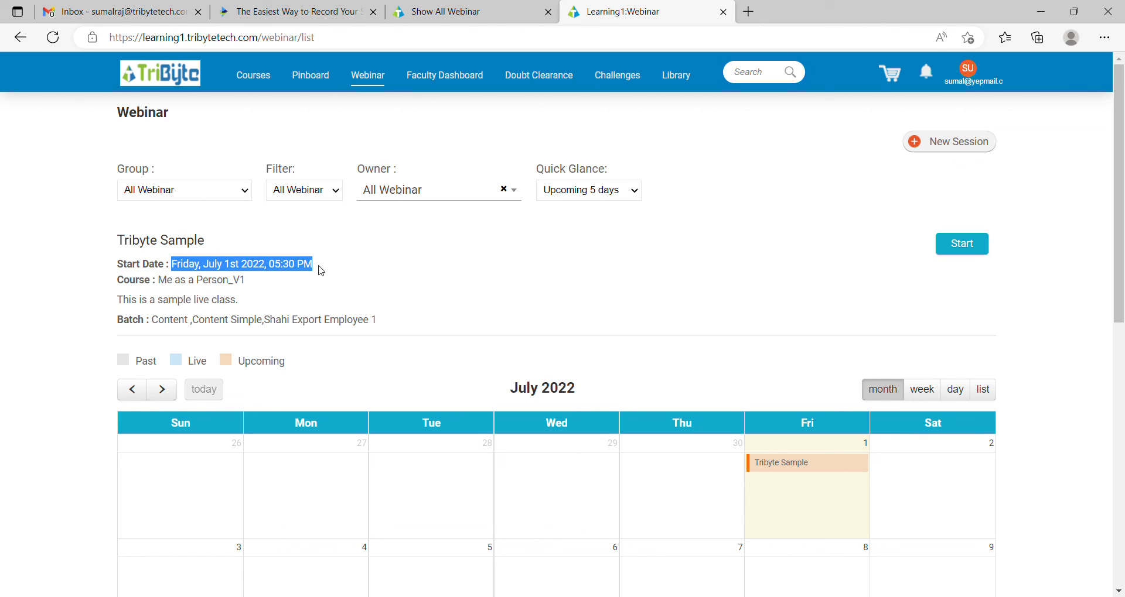
# Start the Tribyte Sample webinar and launch its meeting in the Zoom Meetings application
pyautogui.click(966, 252)
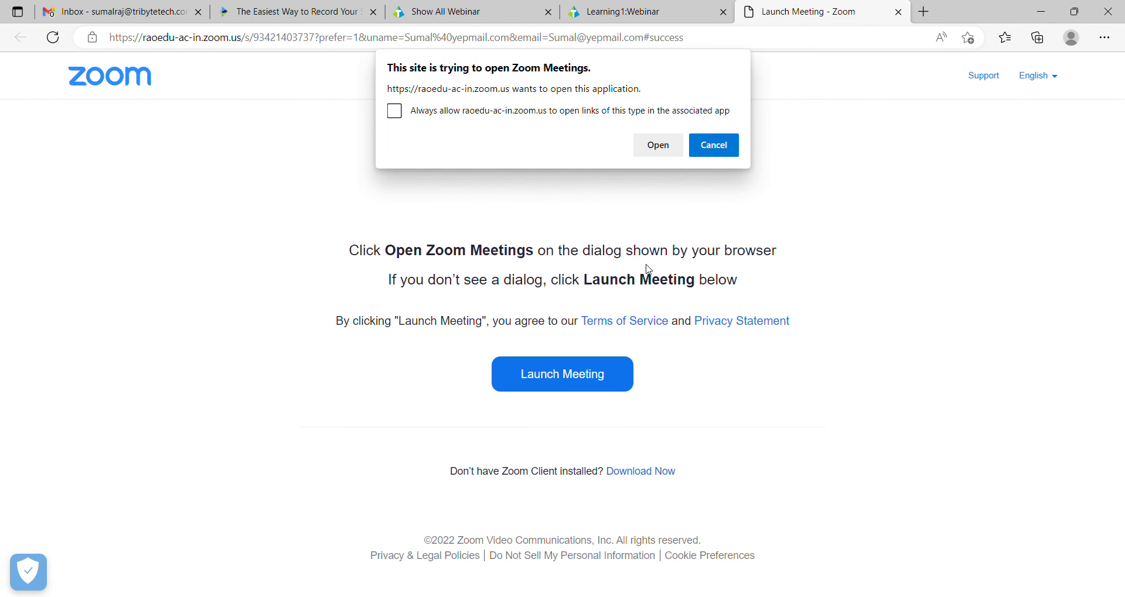
pyautogui.click(662, 148)
pyautogui.click(591, 383)
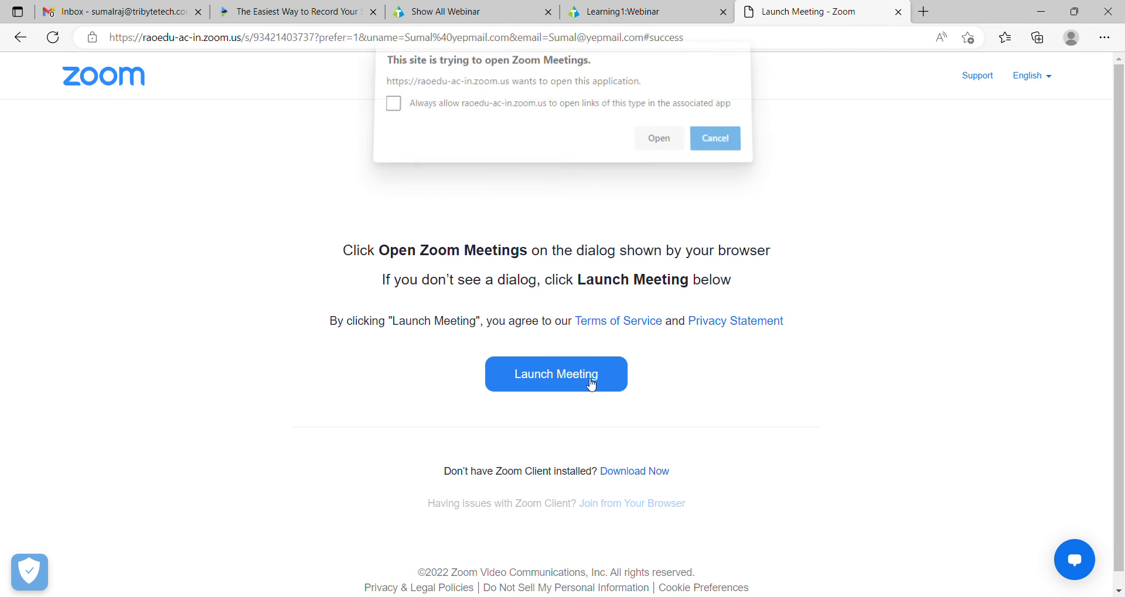
pyautogui.click(664, 146)
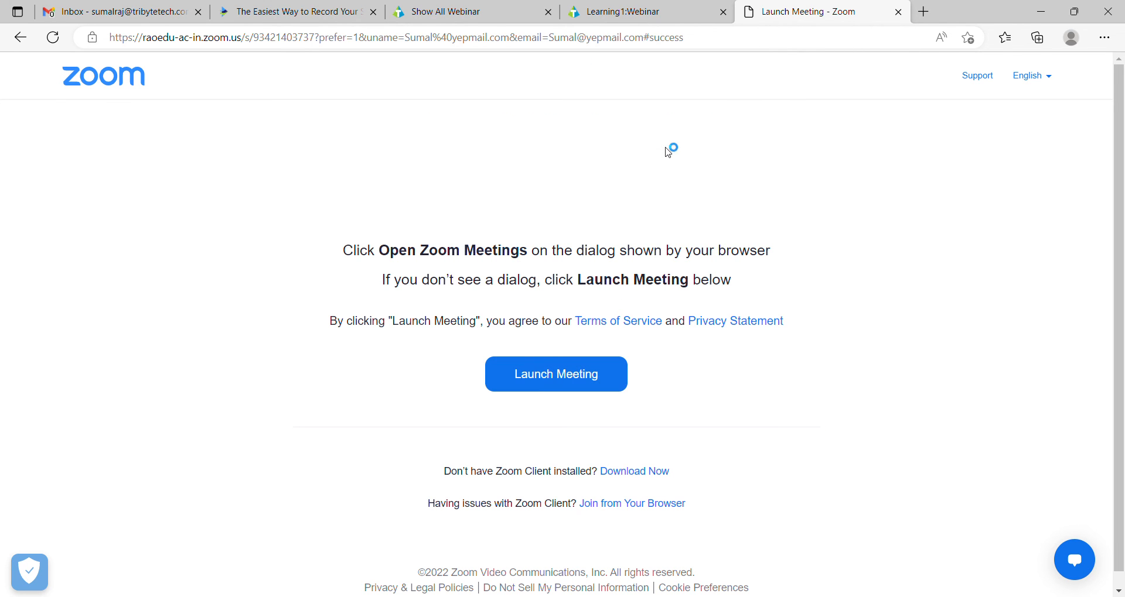